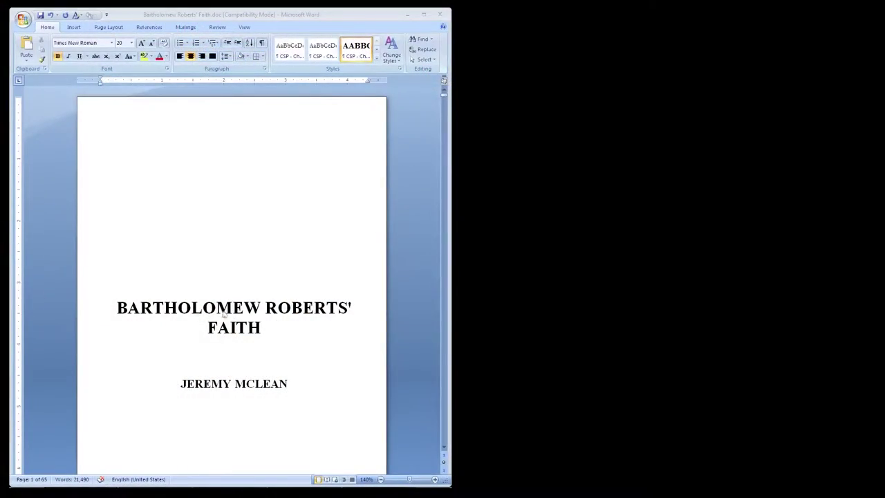
# From the document start, set Find and Replace to change ^p^p into ^p and find the first match
pyautogui.click(118, 309)
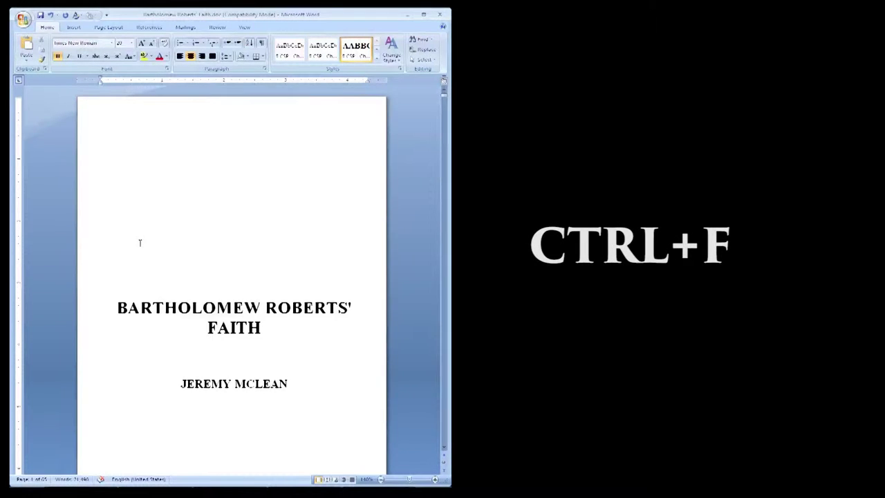
pyautogui.hotkey('ctrl', 'f')
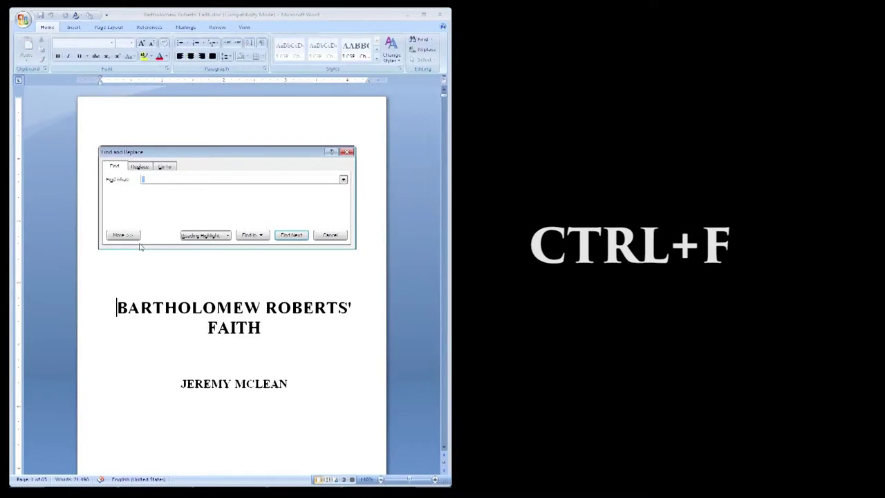
pyautogui.click(140, 166)
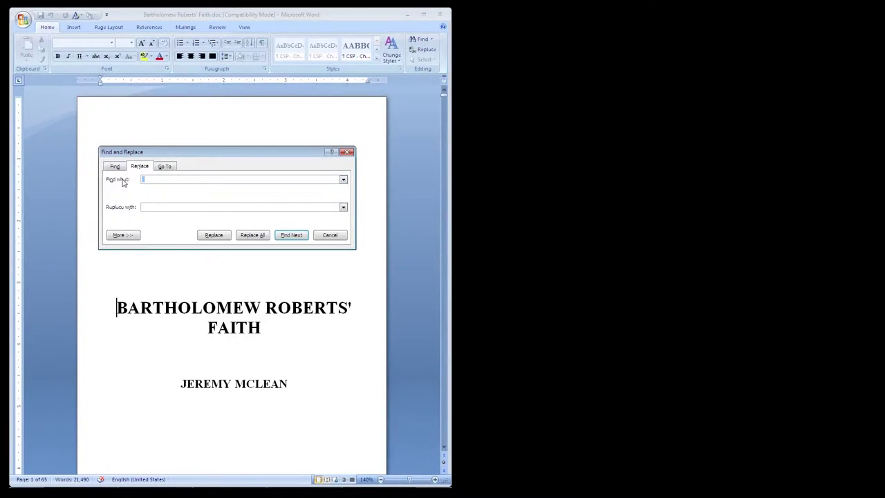
pyautogui.write('^')
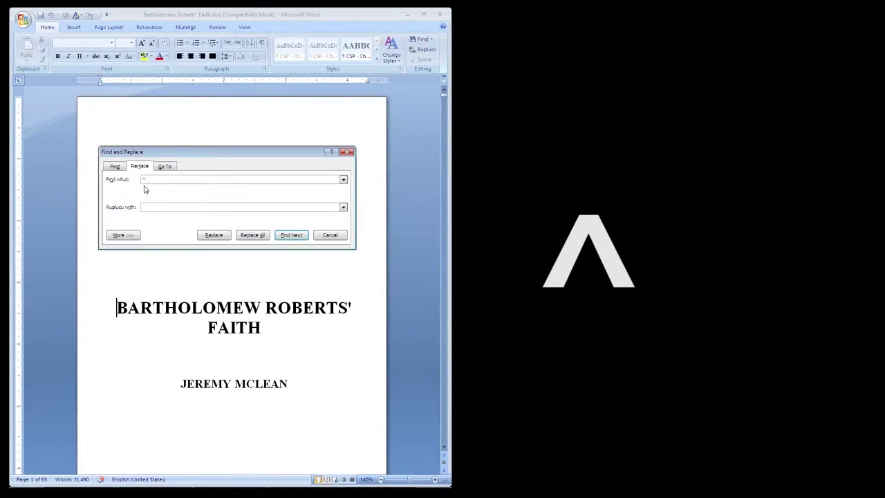
pyautogui.write('p')
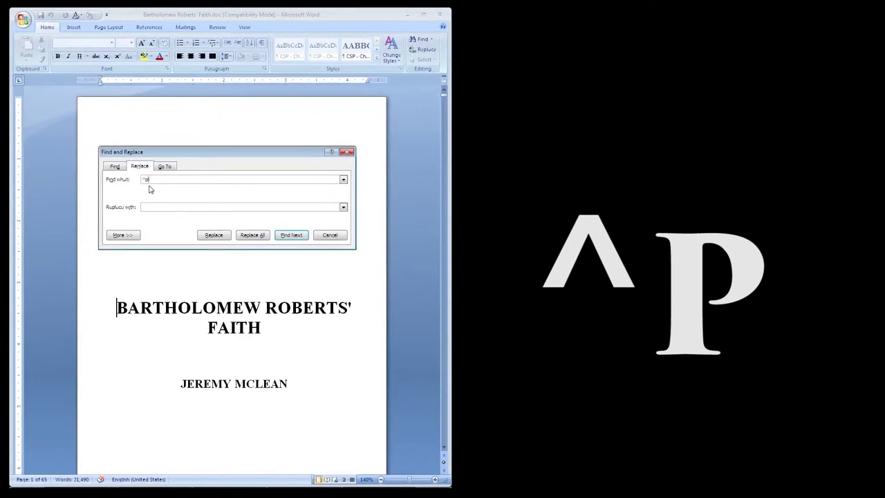
pyautogui.write('^p')
pyautogui.write('^p')
pyautogui.click(290, 236)
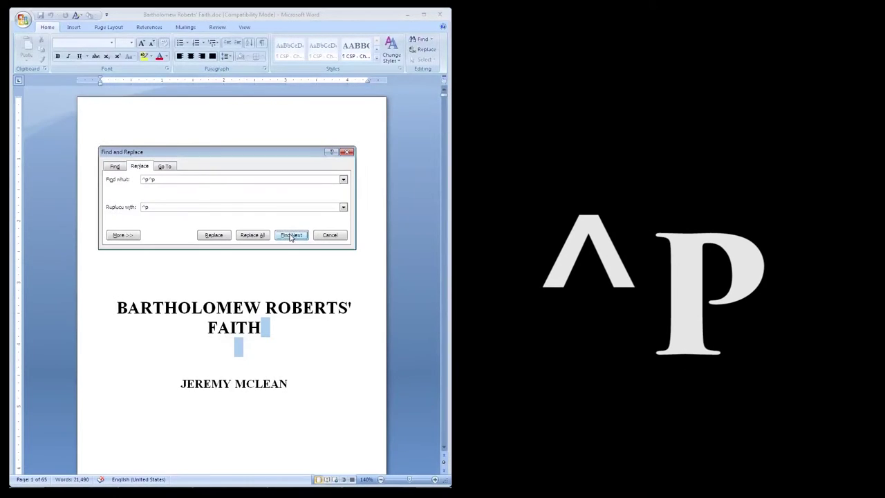
# Replace the double return after the title, then Replace All (64 replacements) and close the summary
pyautogui.click(210, 237)
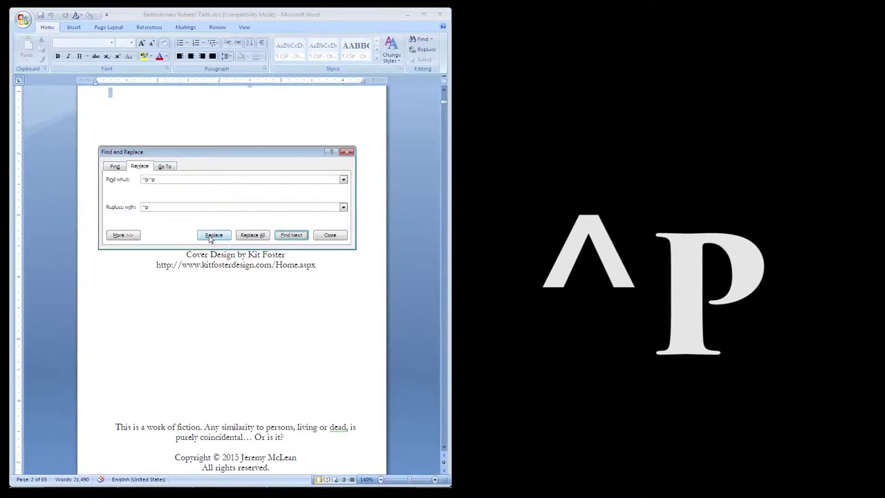
pyautogui.click(251, 236)
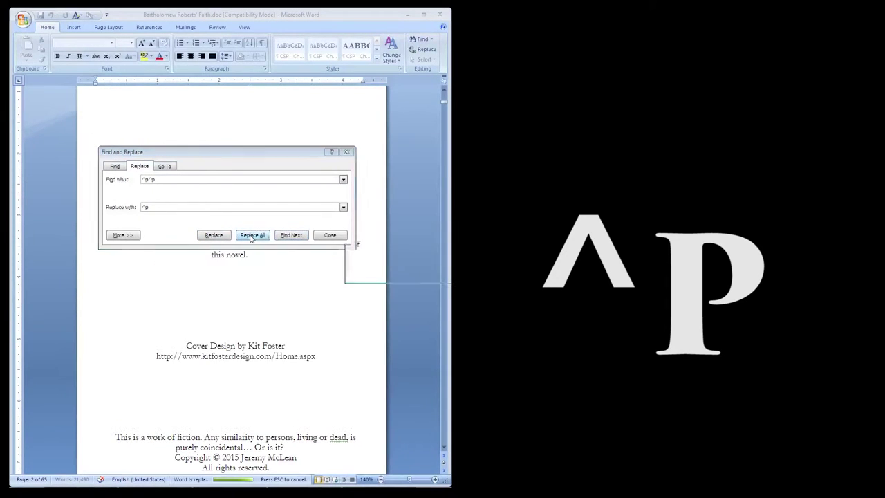
pyautogui.moveTo(406, 253); pyautogui.dragTo(192, 278)
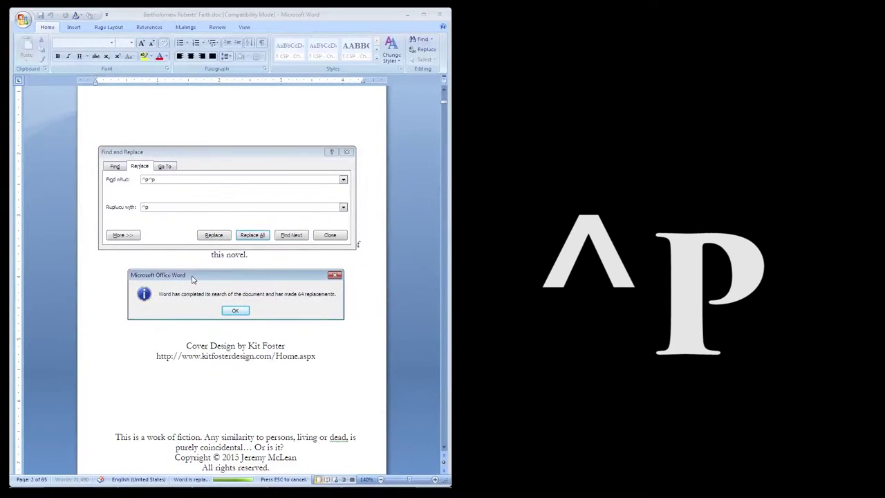
pyautogui.click(236, 311)
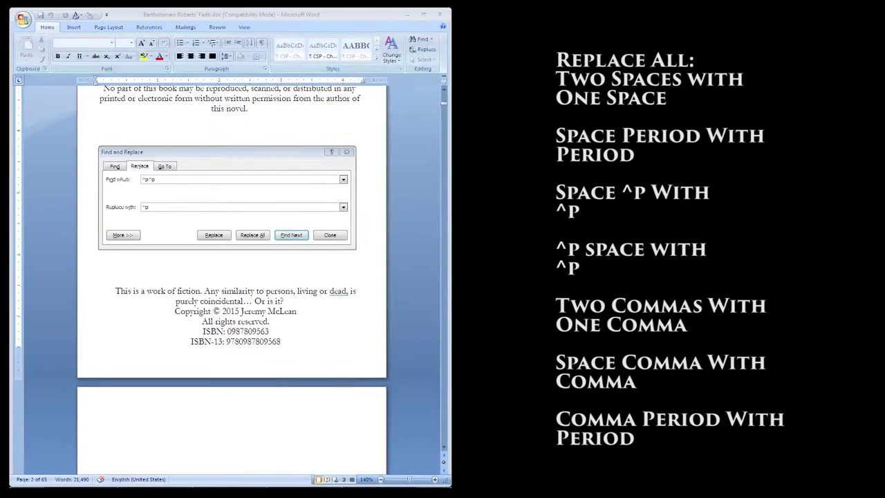
# Clear the previous Find what and Replace with entries and run a search pass
pyautogui.press('Delete')
pyautogui.click(164, 206)
pyautogui.press('BackSpace')
pyautogui.press('BackSpace')
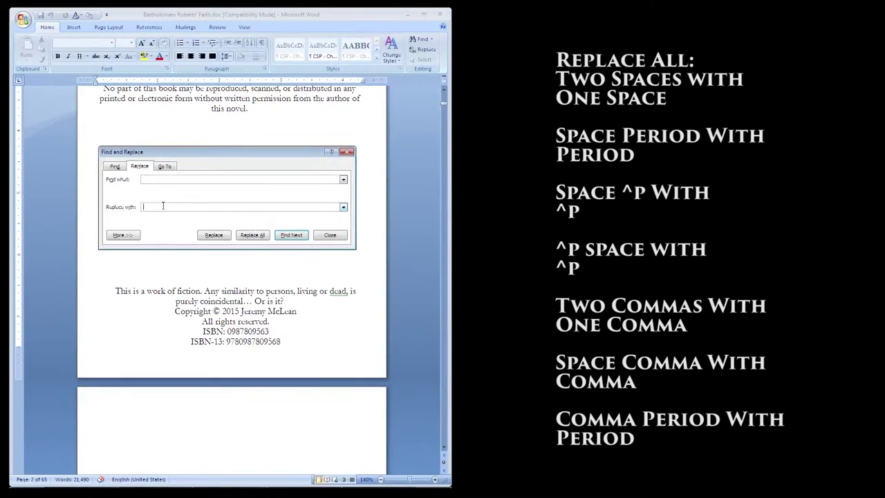
pyautogui.click(291, 235)
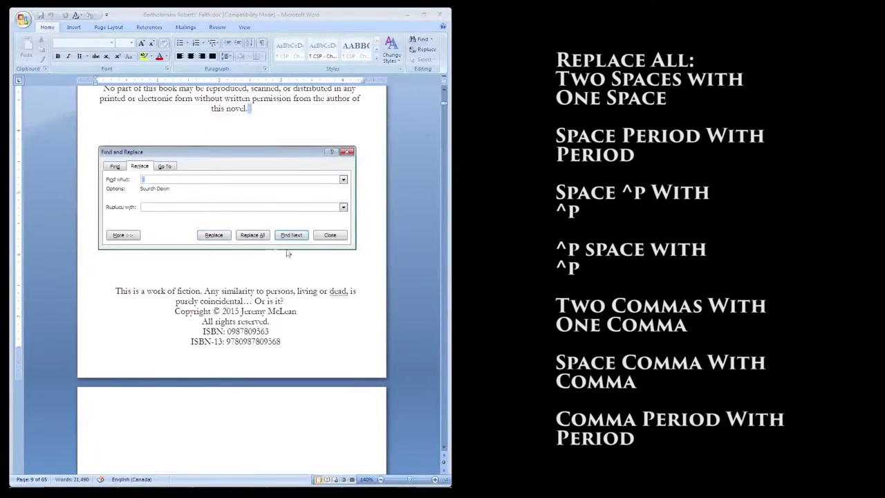
pyautogui.click(214, 235)
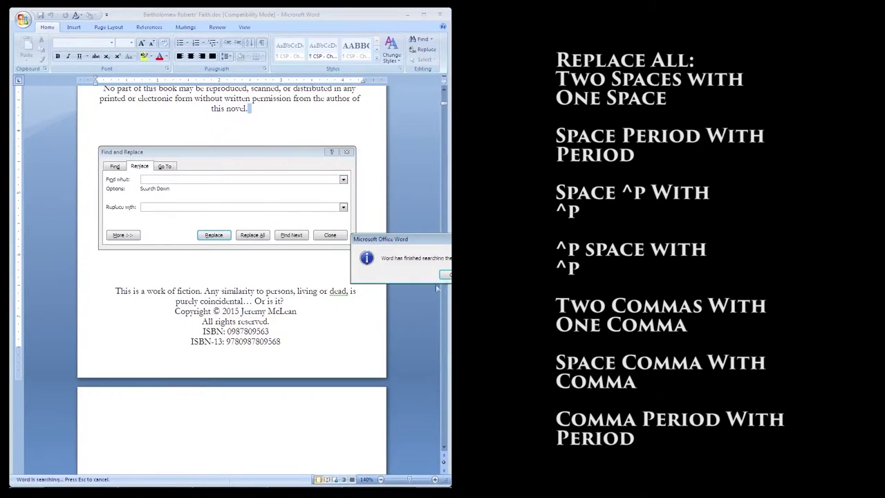
pyautogui.click(217, 302)
# Search for a space before a period, replacing with '.'; no match is found
pyautogui.write('.')
pyautogui.click(193, 207)
pyautogui.write('.')
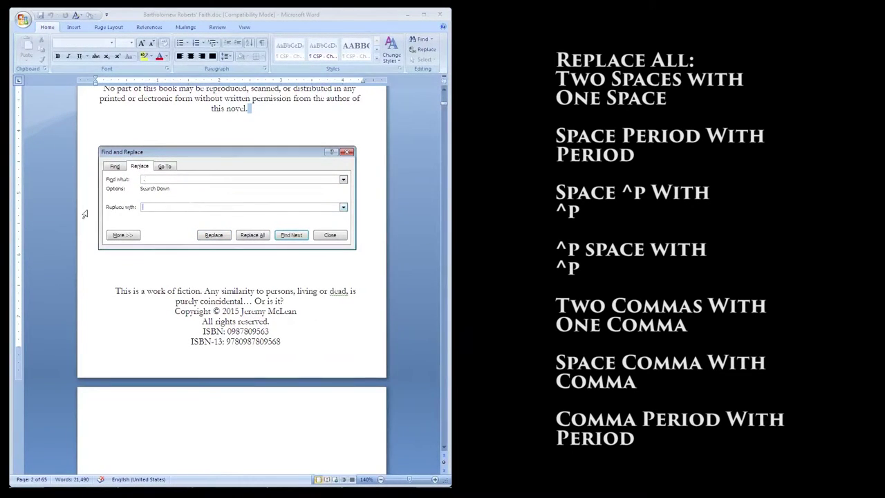
pyautogui.click(291, 235)
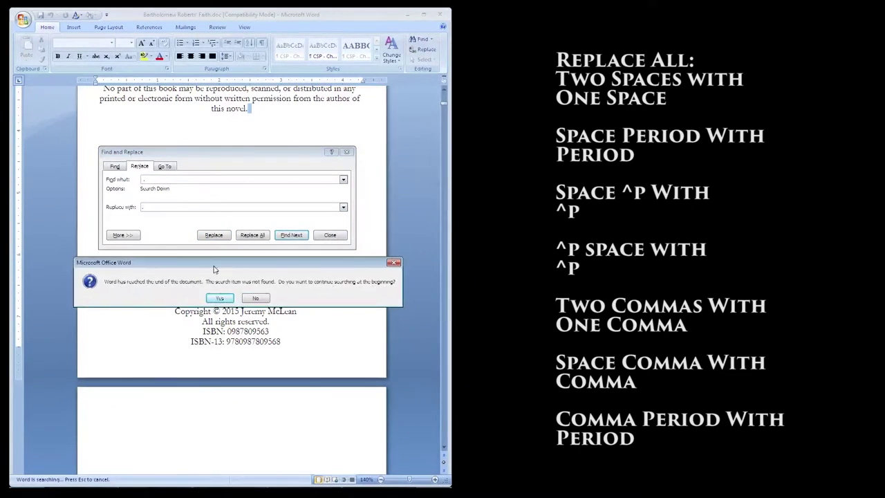
pyautogui.press('Return')
# Replace paragraph-return matches with ^p, continuing through to the end of the document
pyautogui.write('^p')
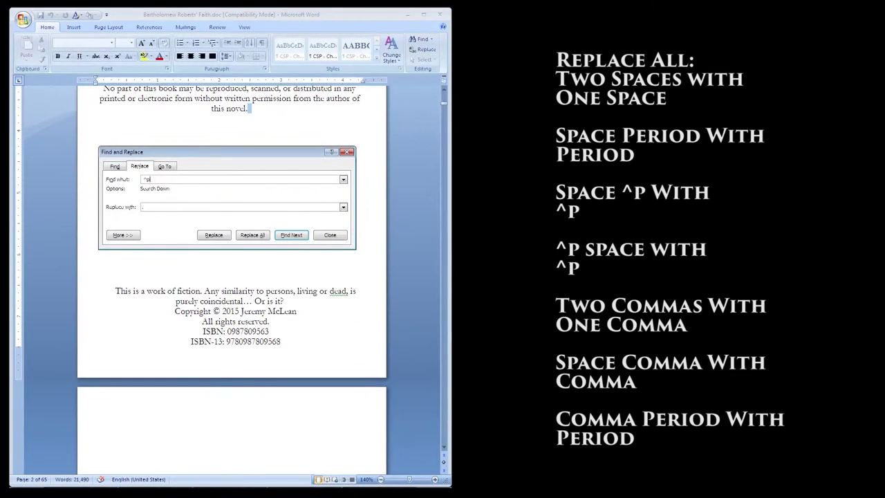
pyautogui.doubleClick(170, 207)
pyautogui.write('^p')
pyautogui.click(220, 237)
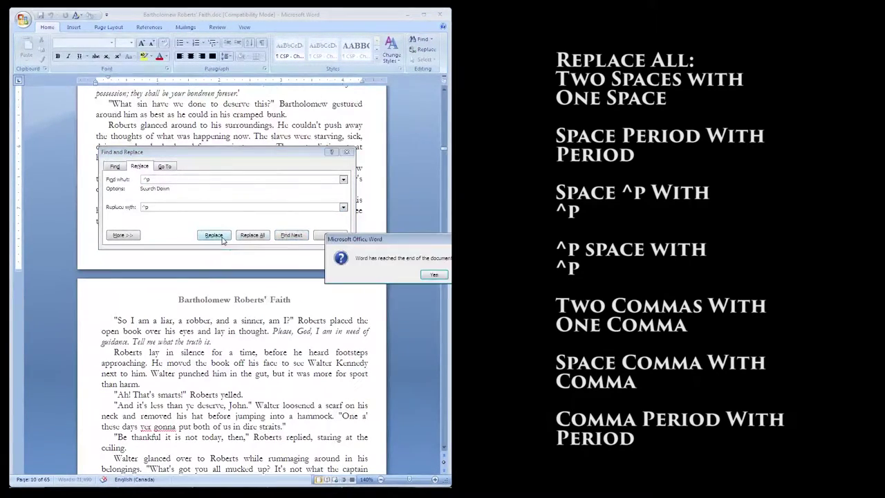
pyautogui.press('Return')
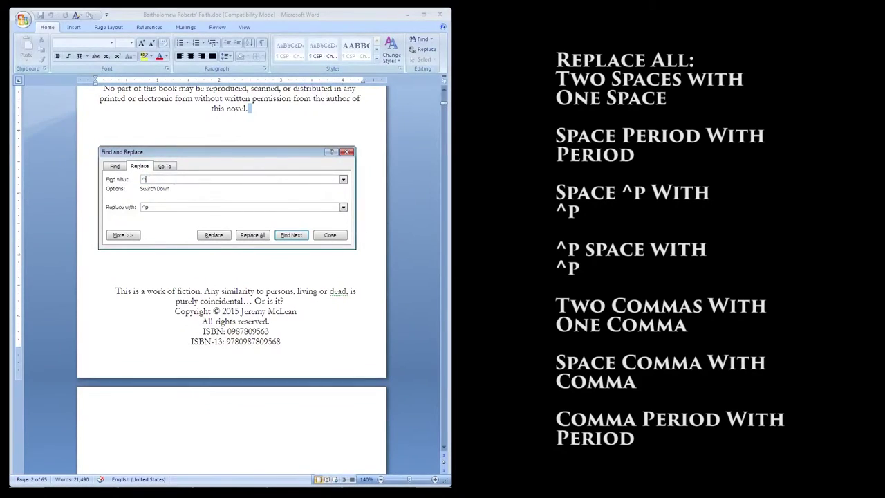
pyautogui.click(214, 235)
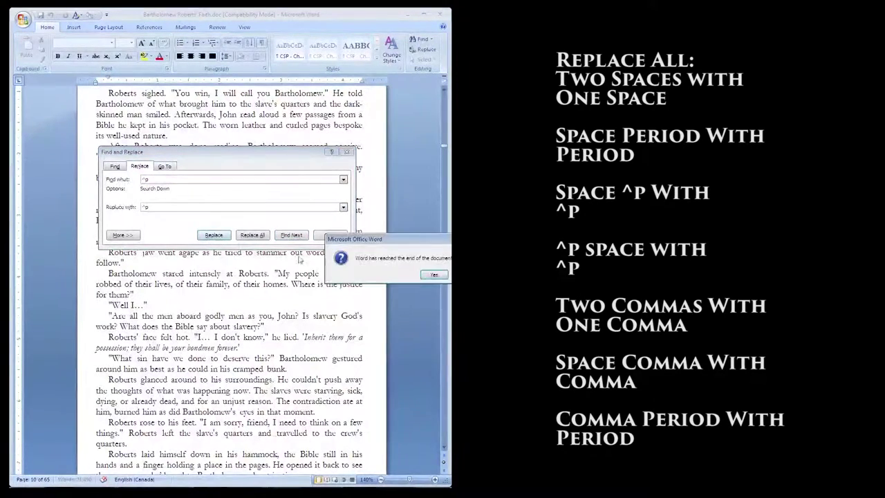
pyautogui.press('Return')
pyautogui.press('Return')
# Replace double commas ',,' with a single ','
pyautogui.write(',,')
pyautogui.click(291, 235)
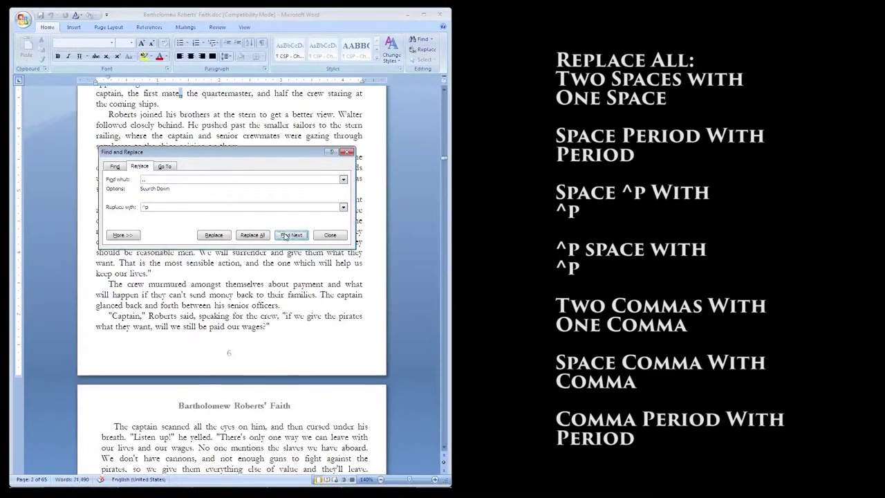
pyautogui.doubleClick(145, 207)
pyautogui.write(',')
pyautogui.click(213, 235)
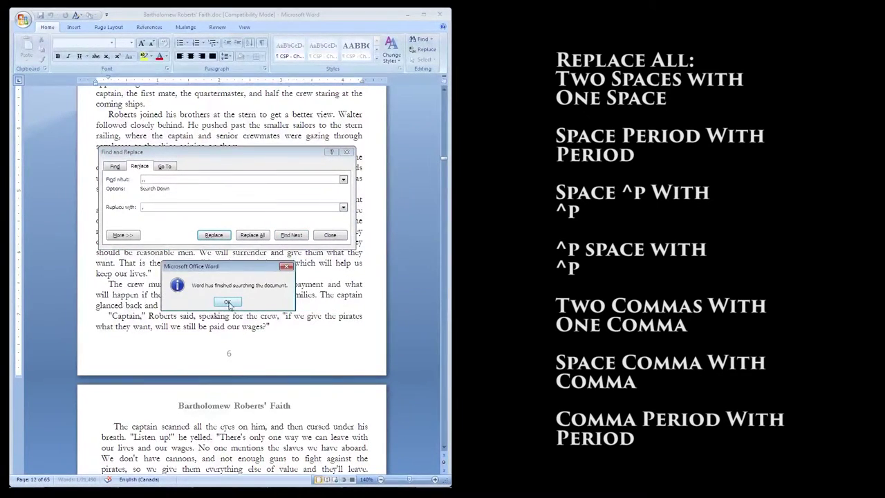
pyautogui.click(228, 304)
# Replace All ' ,' with ',' to remove spaces before commas
pyautogui.doubleClick(144, 179)
pyautogui.write(',')
pyautogui.click(252, 235)
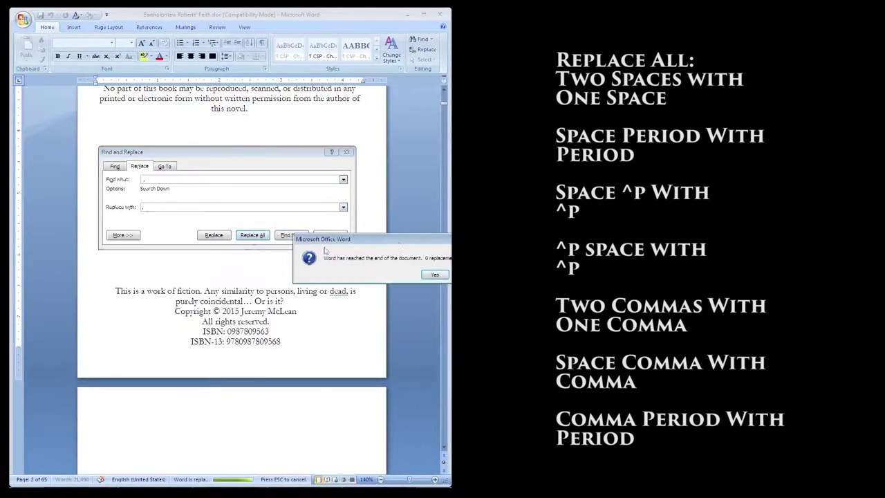
pyautogui.press('Return')
pyautogui.press('Return')
# Replace All ',.' with '.', which reports 0 replacements
pyautogui.write(',.')
pyautogui.doubleClick(151, 209)
pyautogui.write('.')
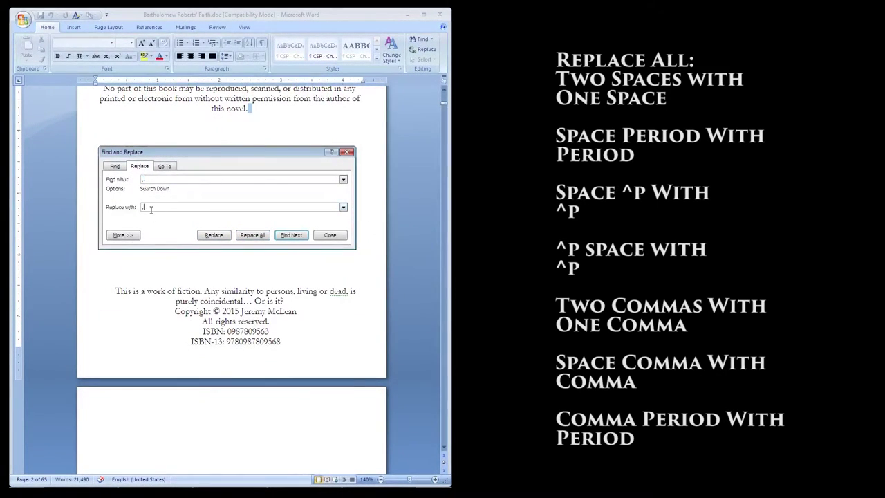
pyautogui.click(252, 235)
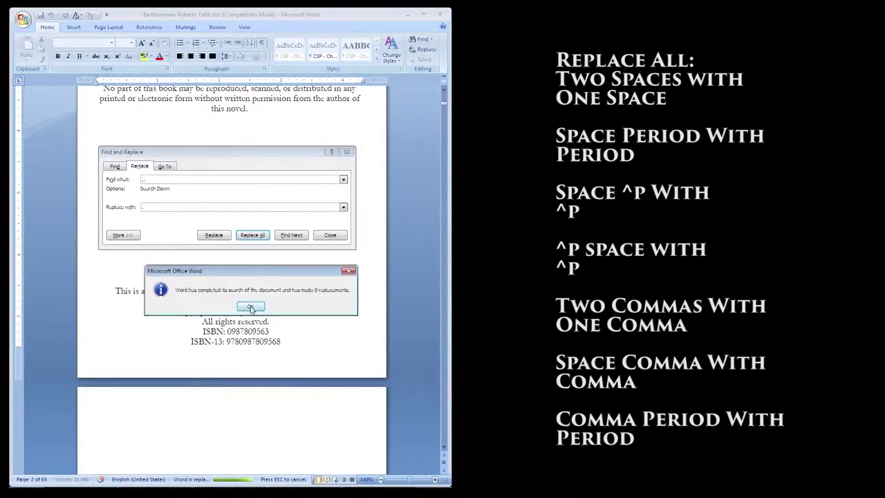
pyautogui.click(251, 307)
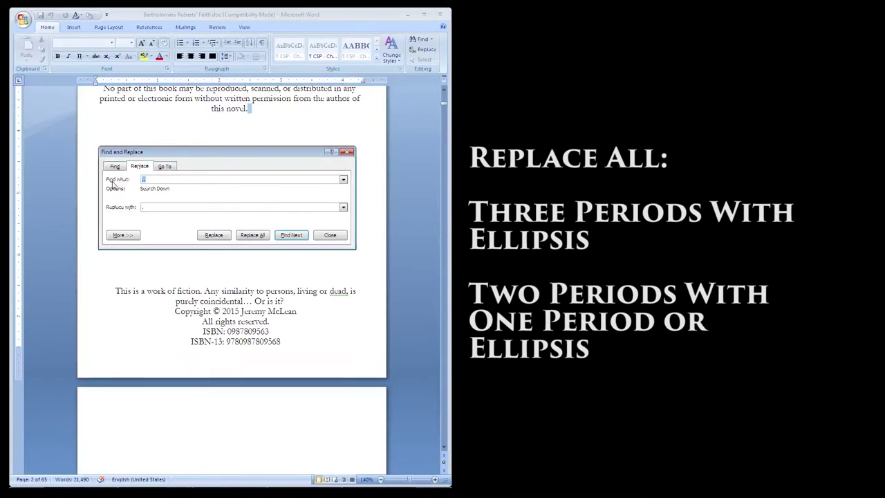
# Search for '..' and inspect the double periods after 'their task' and after 'not'
pyautogui.write('..')
pyautogui.click(290, 235)
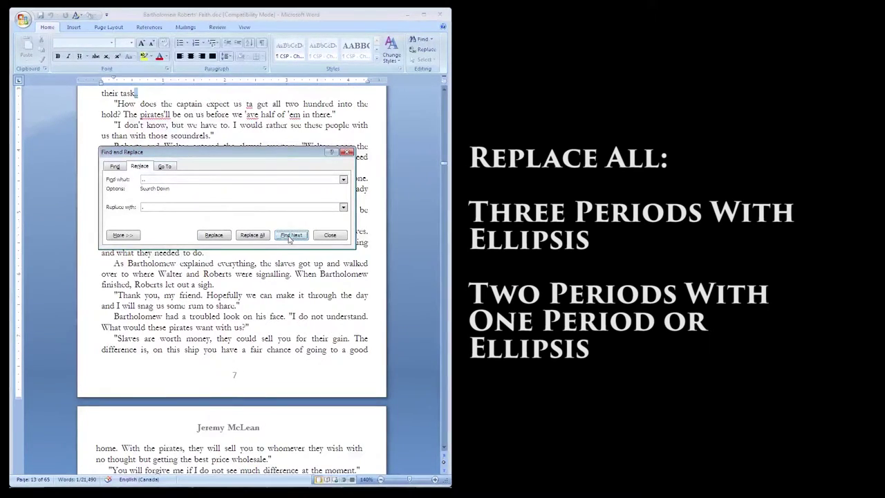
pyautogui.click(225, 129)
pyautogui.scroll(1, 231, 130)
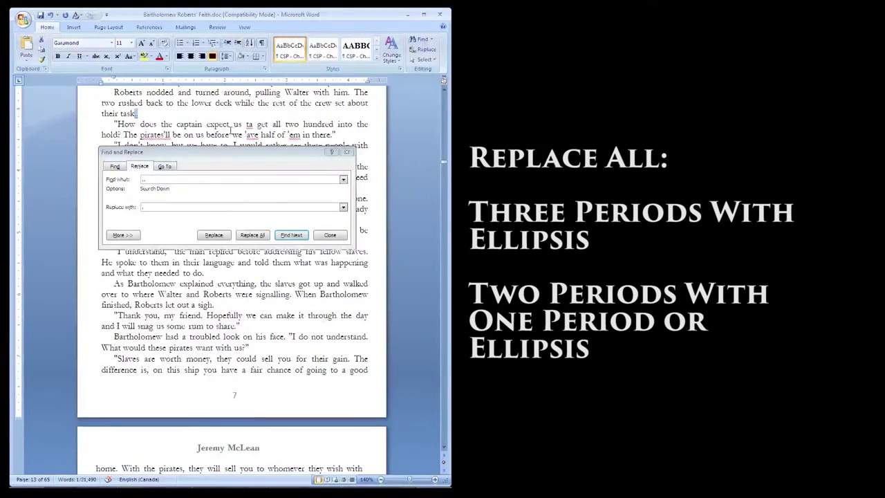
pyautogui.scroll(8, 231, 130)
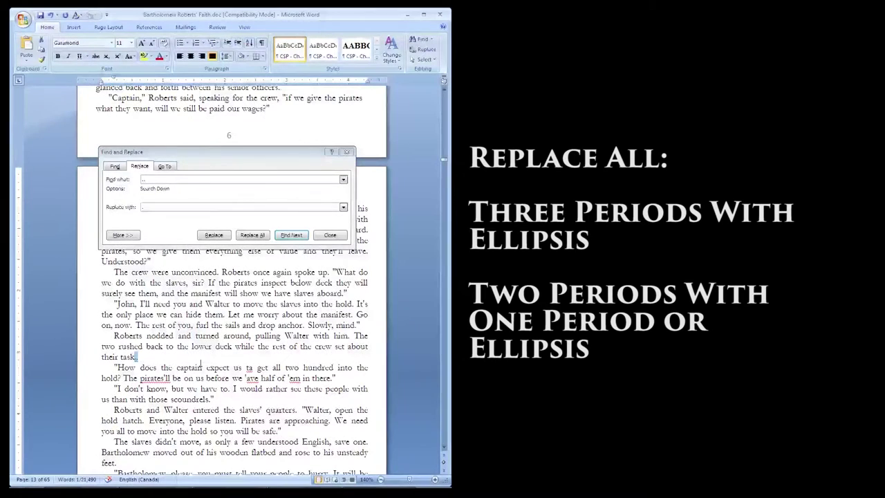
pyautogui.click(138, 356)
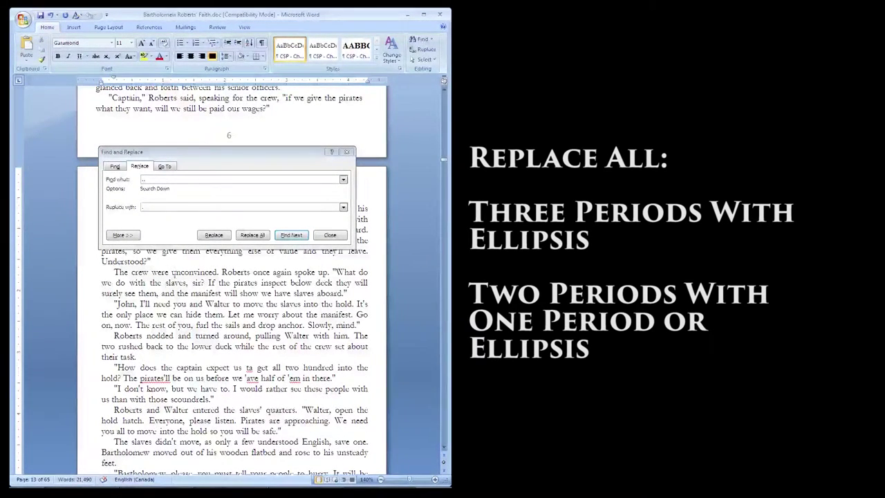
pyautogui.click(290, 235)
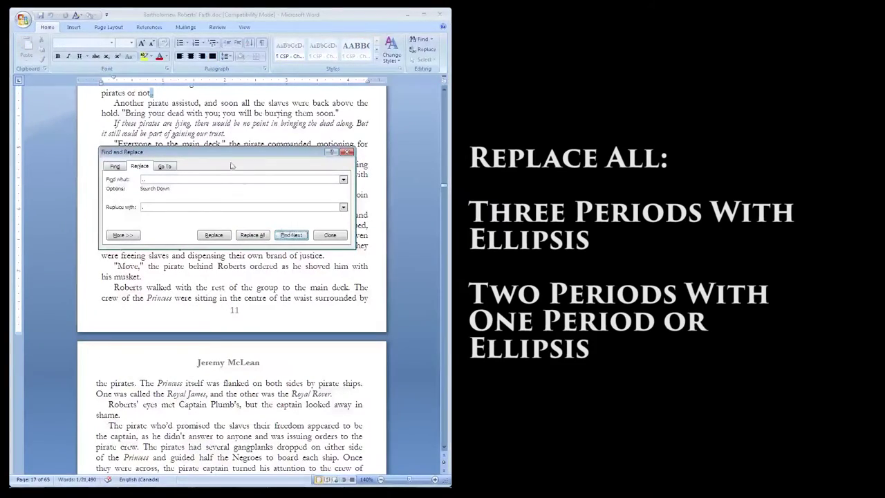
pyautogui.click(210, 129)
pyautogui.scroll(7, 219, 306)
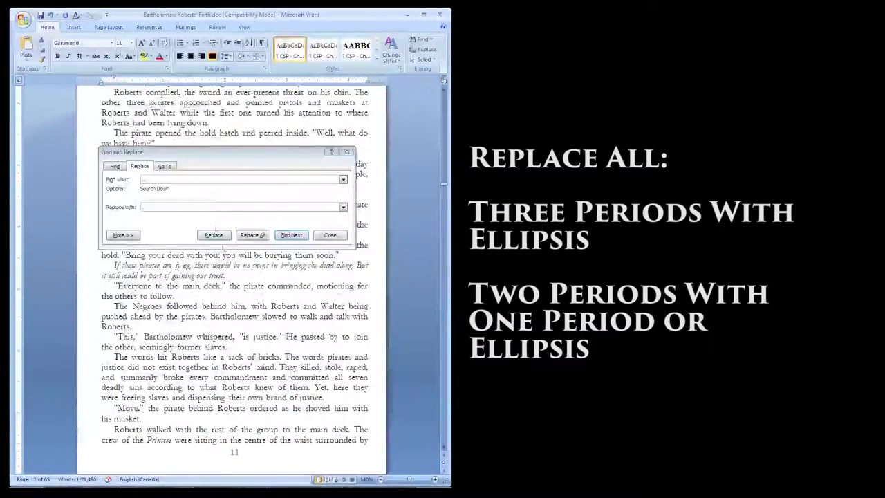
pyautogui.scroll(1, 160, 336)
pyautogui.click(160, 335)
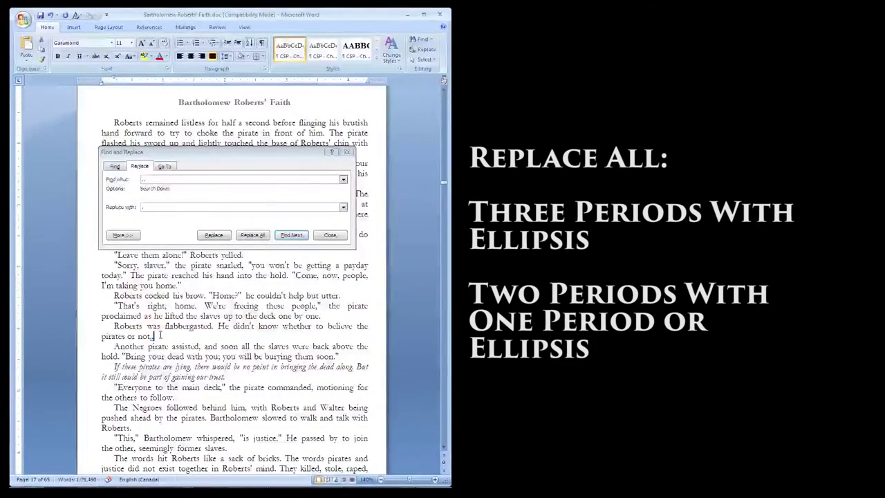
# Find the next double period and turn the dots after 'Lord' into an ellipsis with Ctrl+Alt+
pyautogui.click(291, 235)
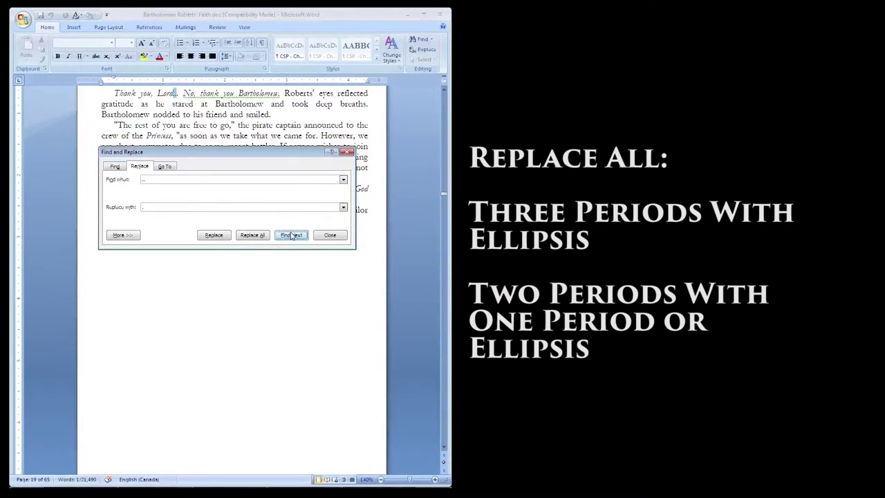
pyautogui.click(228, 131)
pyautogui.scroll(10, 214, 276)
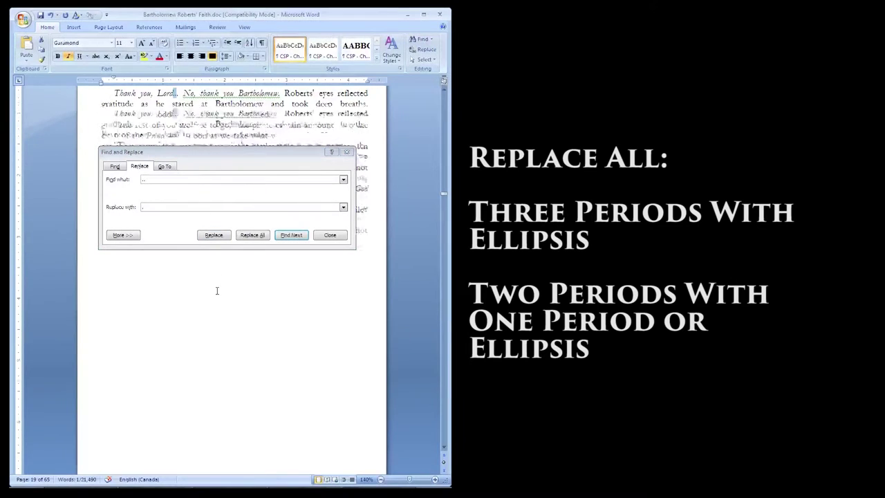
pyautogui.write('...')
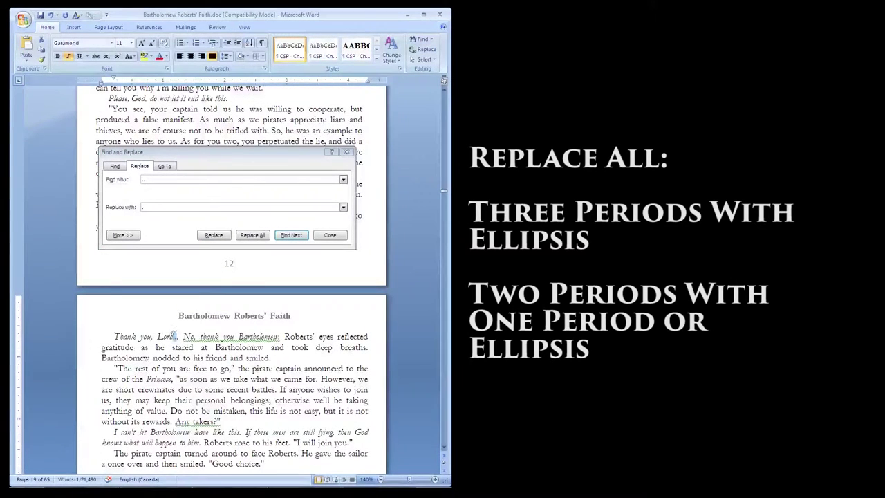
pyautogui.click(176, 338)
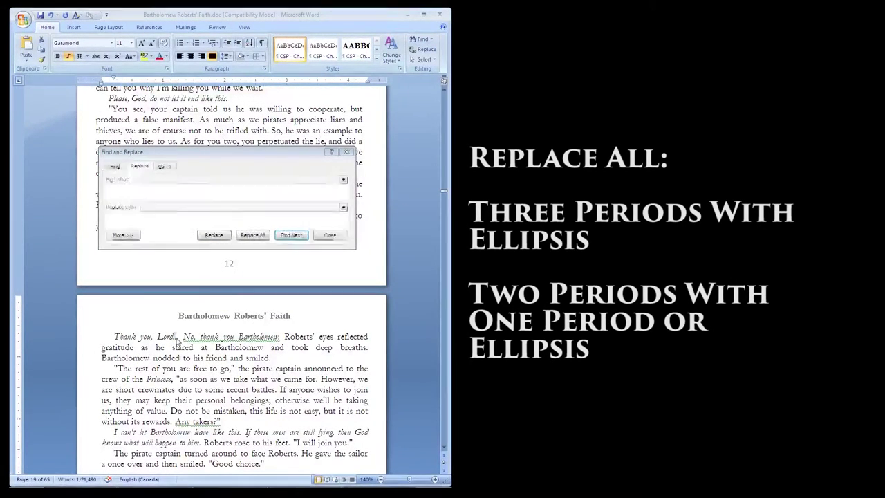
pyautogui.doubleClick(175, 337)
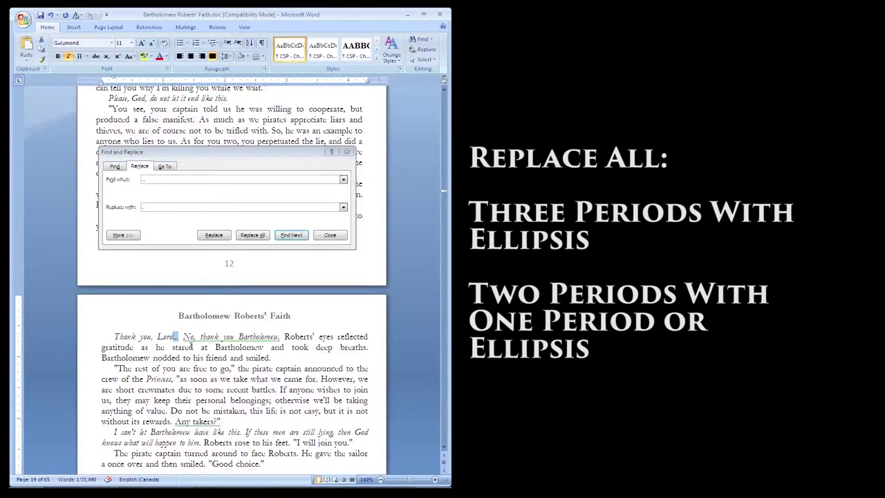
pyautogui.hotkey('ctrl', 'alt', '.')
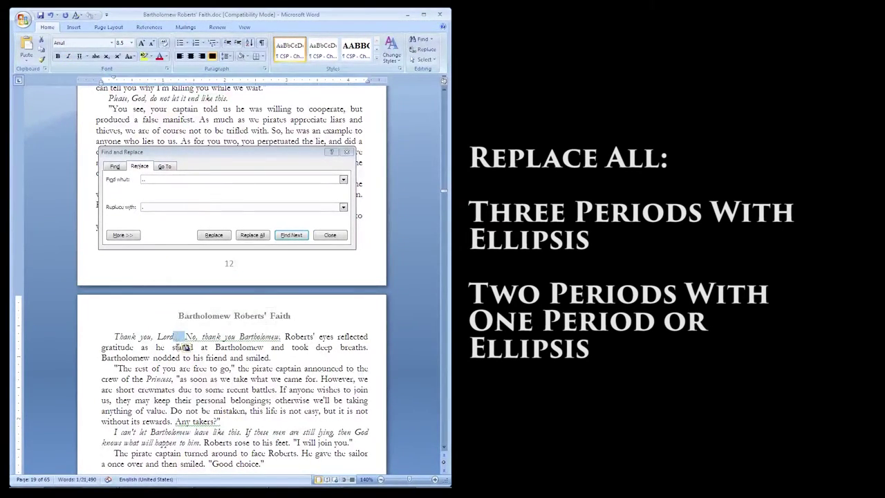
pyautogui.click(205, 448)
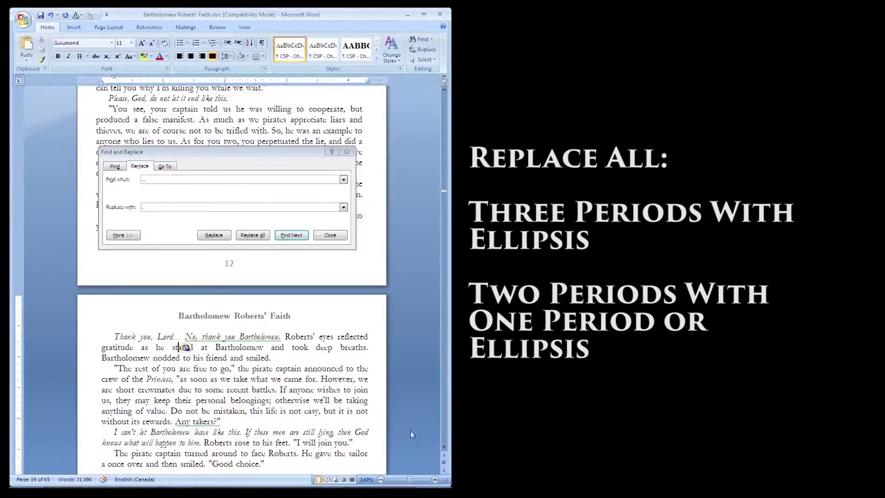